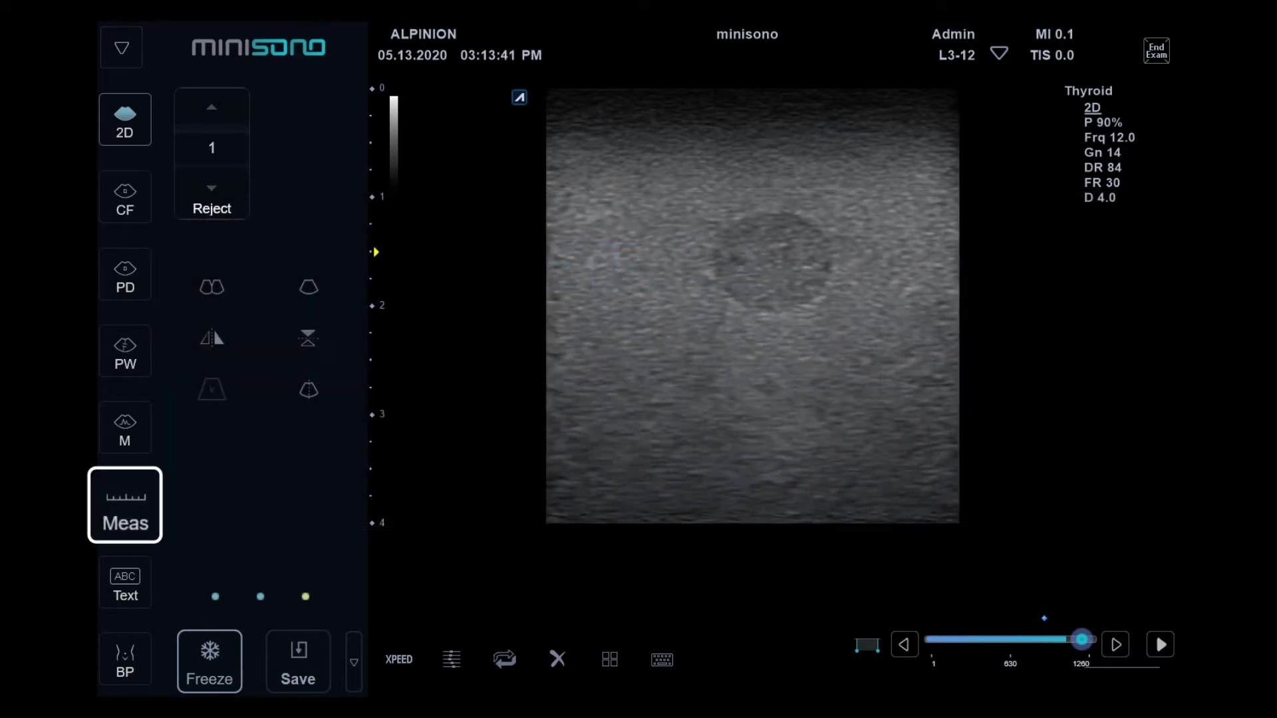
# Switch the measurement package from Thyroid to Breast and start a Distance measurement.
pyautogui.click(126, 523)
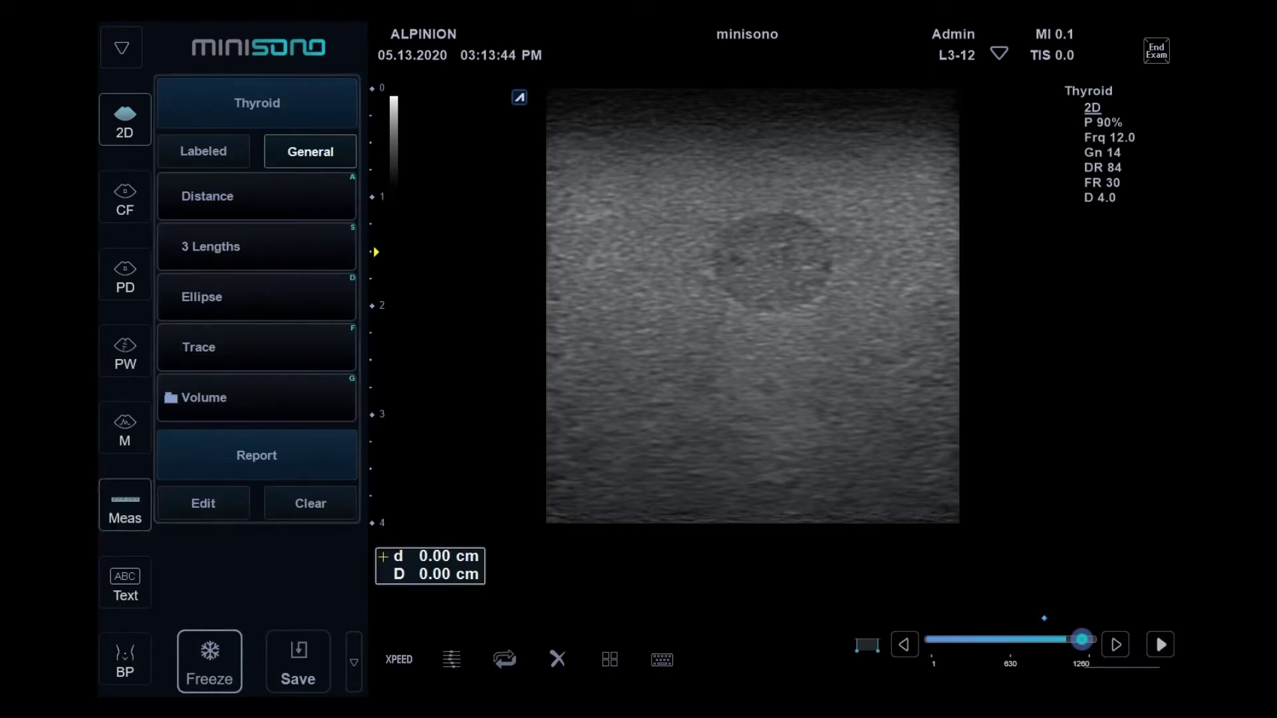
pyautogui.click(257, 103)
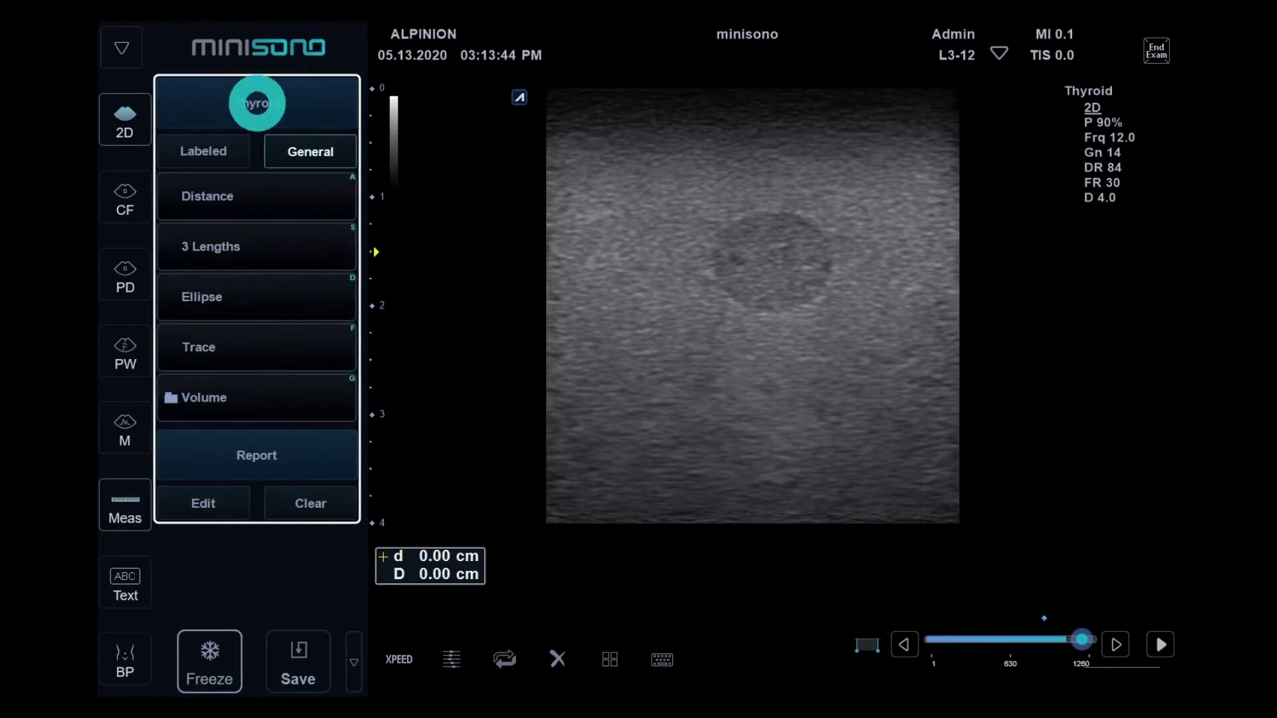
pyautogui.click(257, 256)
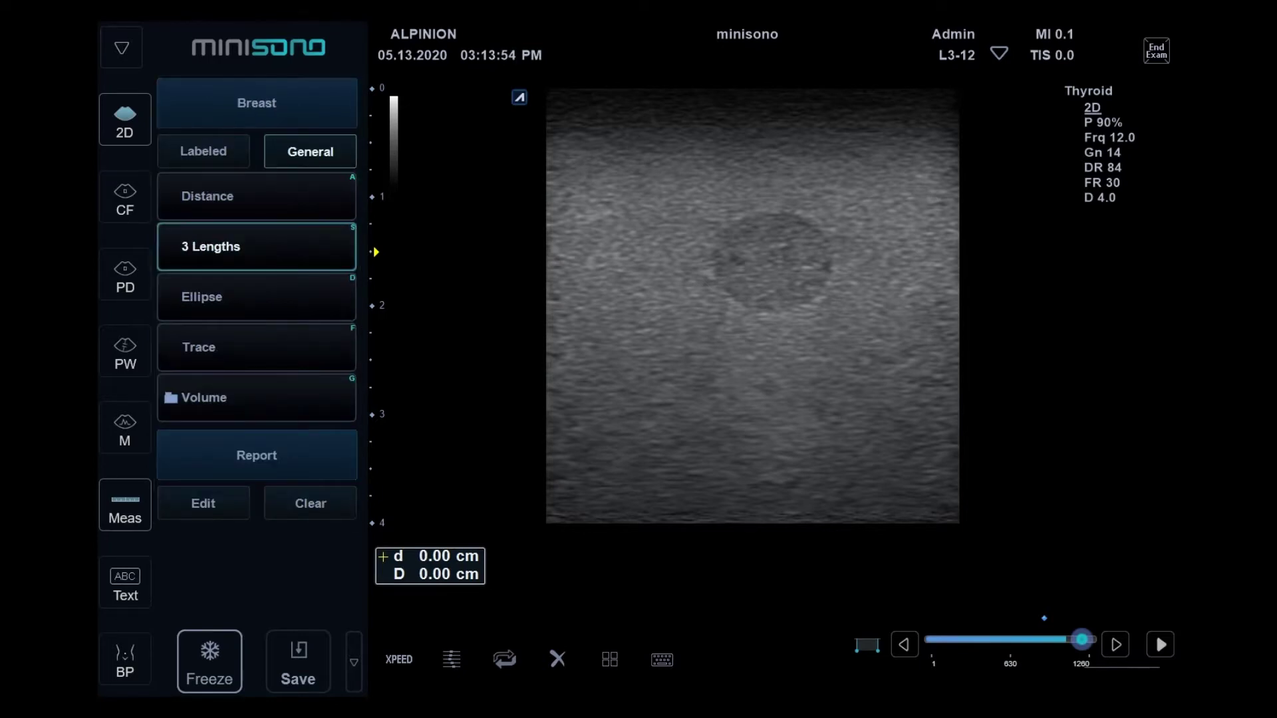
pyautogui.click(215, 194)
# Measure the distance from the top of the image to the nodule's upper edge (1.11 cm).
pyautogui.click(752, 306)
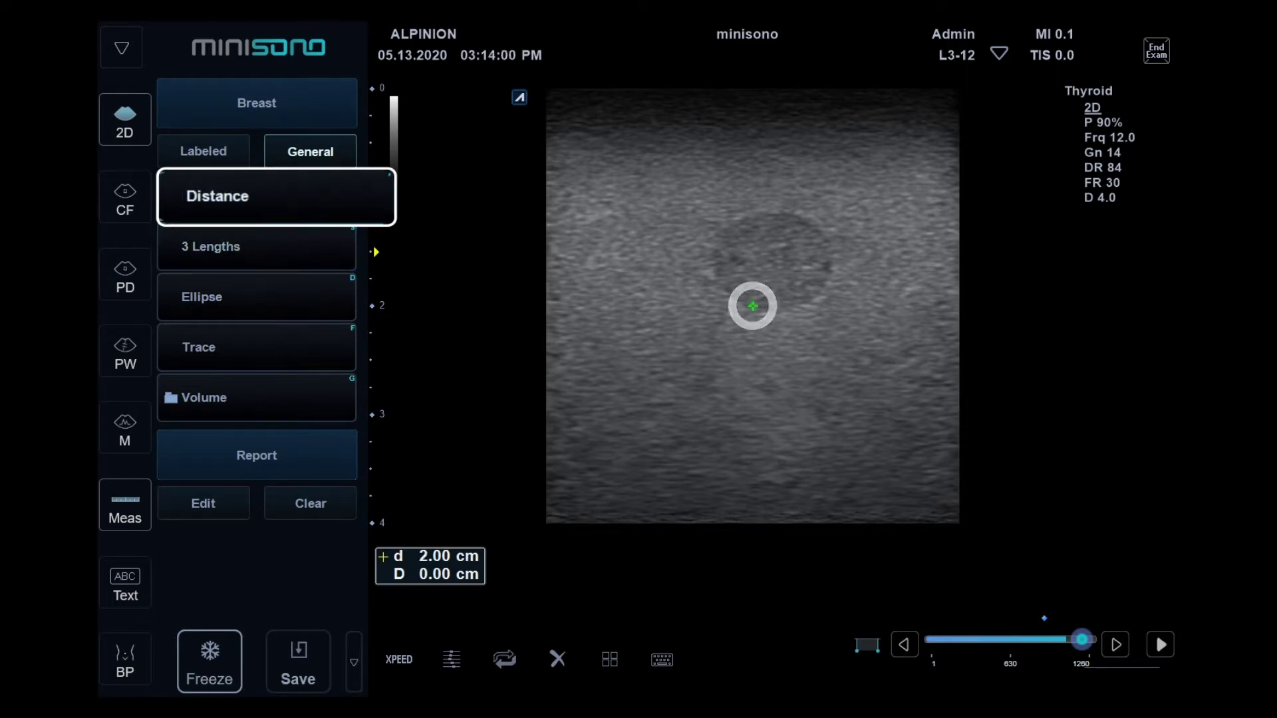
pyautogui.moveTo(752, 306); pyautogui.dragTo(755, 113)
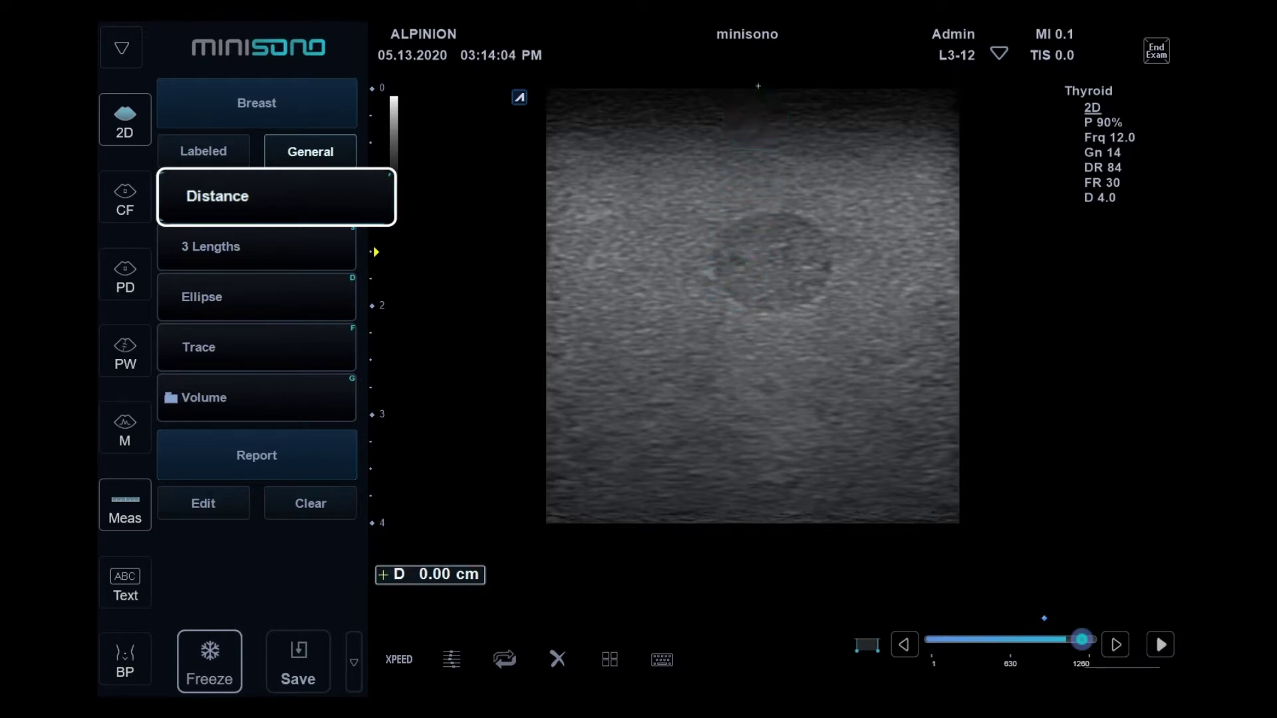
pyautogui.moveTo(758, 117); pyautogui.dragTo(762, 238)
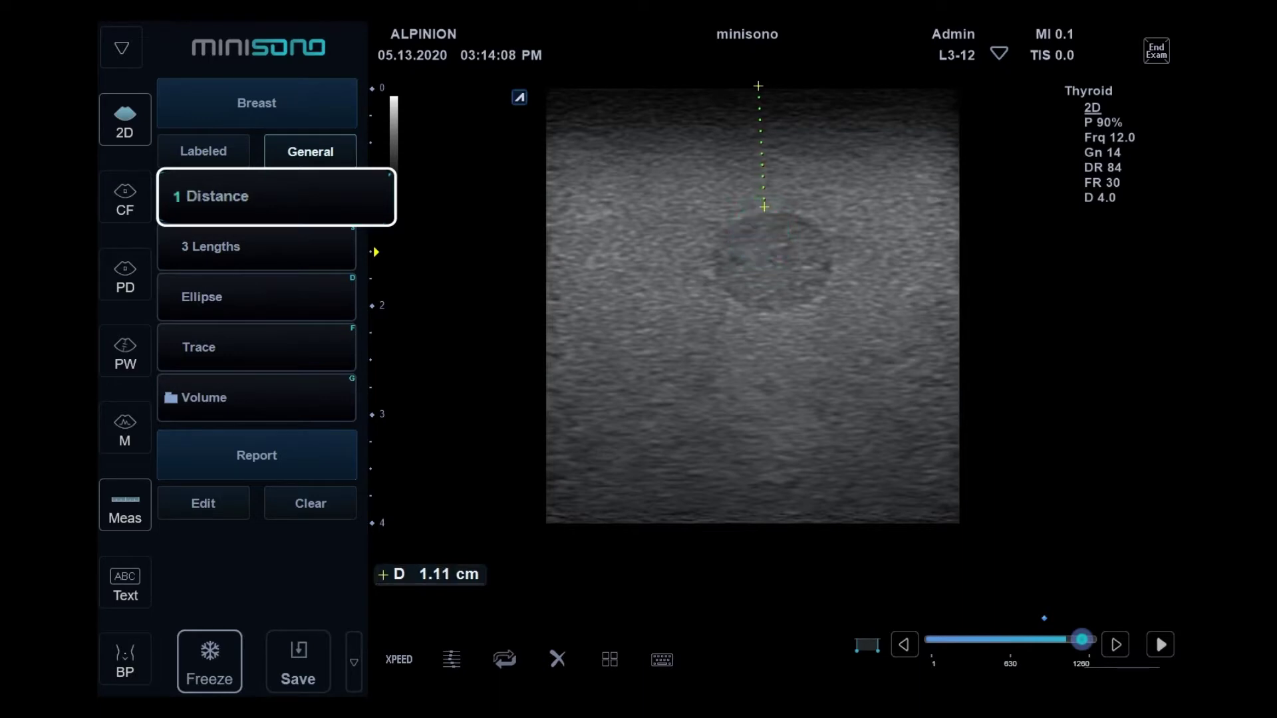
pyautogui.press('d')
pyautogui.click(208, 296)
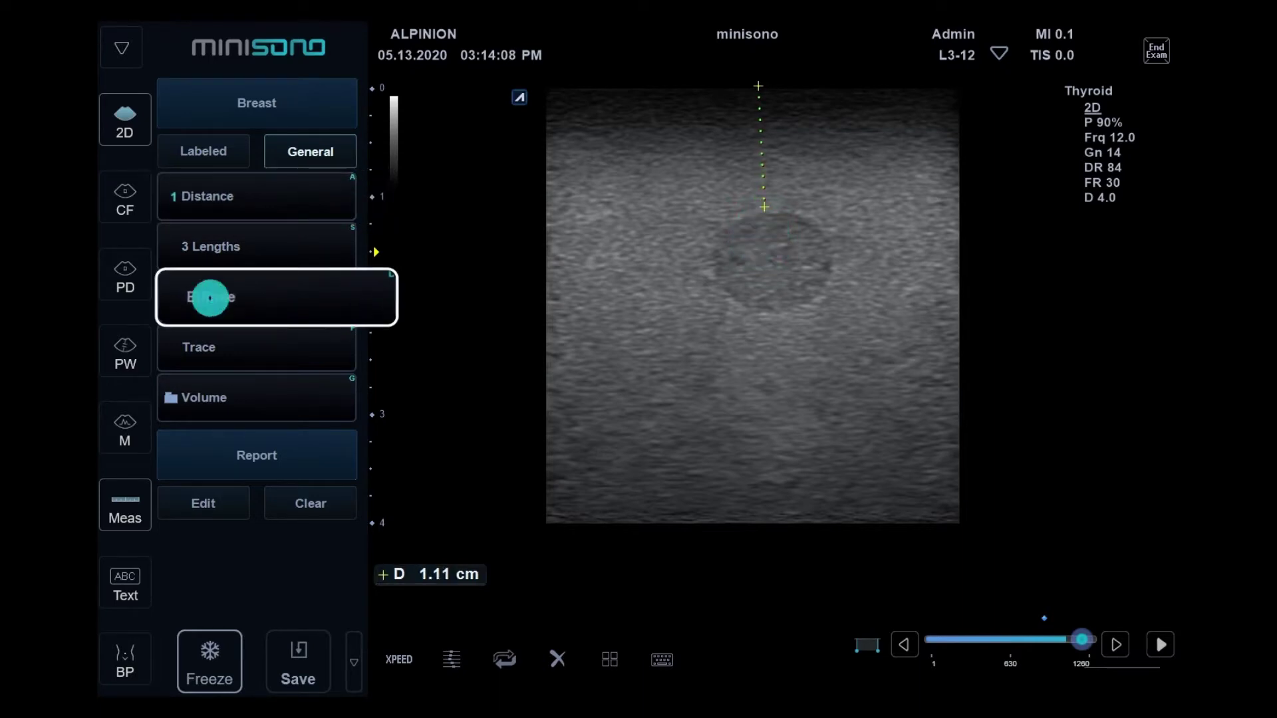
# Fit an ellipse around the nodule: D1 1.11 cm, D2 1.04 cm, C 3.38 cm, A 0.91 cm².
pyautogui.click(753, 306)
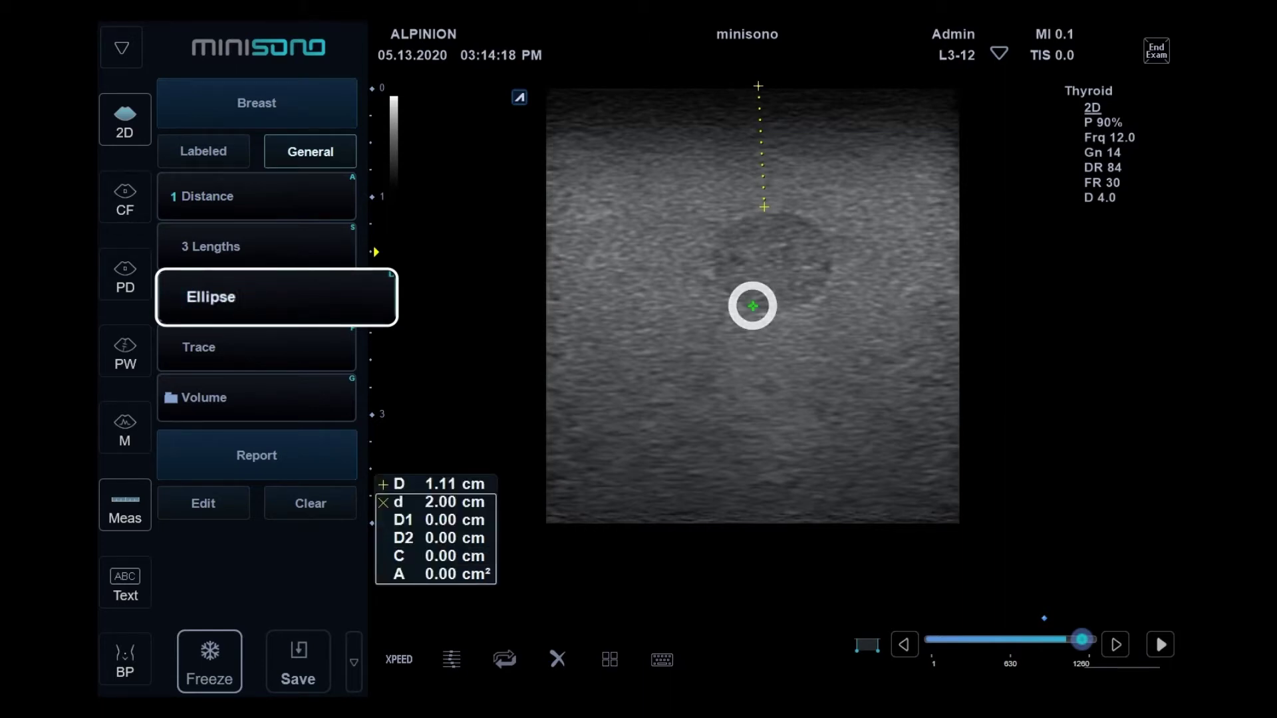
pyautogui.moveTo(752, 306); pyautogui.dragTo(713, 264)
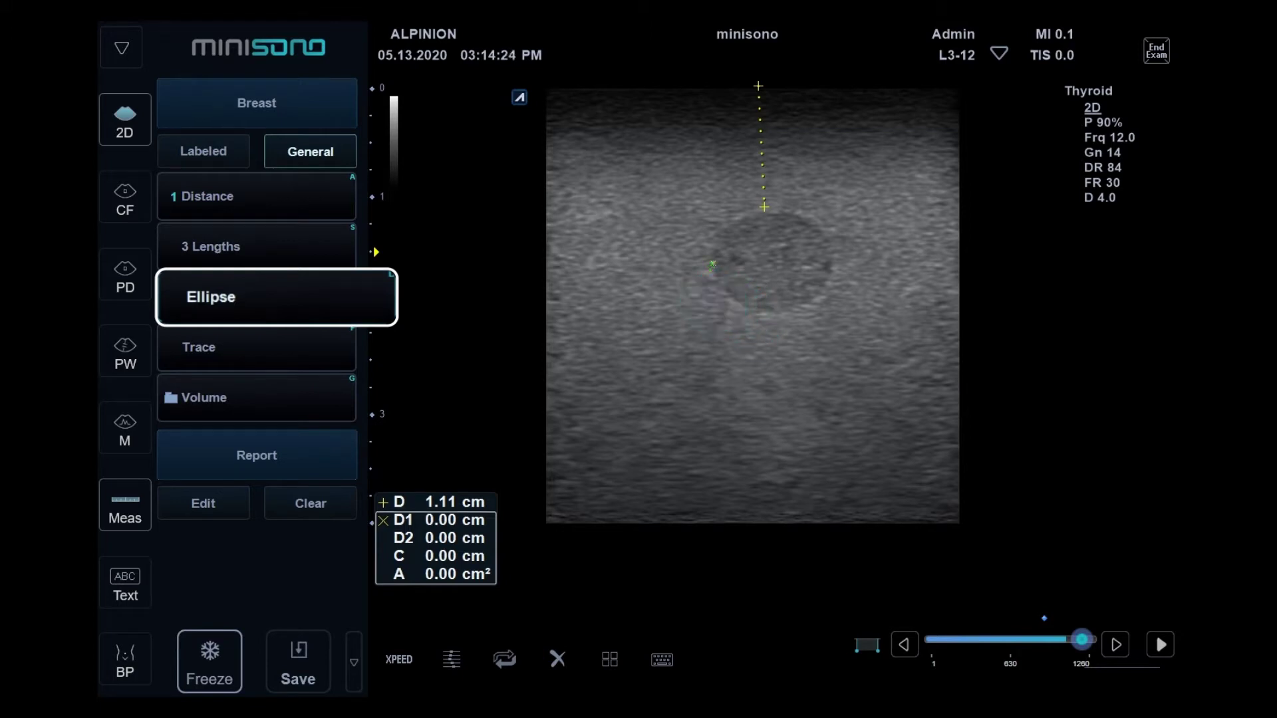
pyautogui.moveTo(712, 288); pyautogui.dragTo(788, 212)
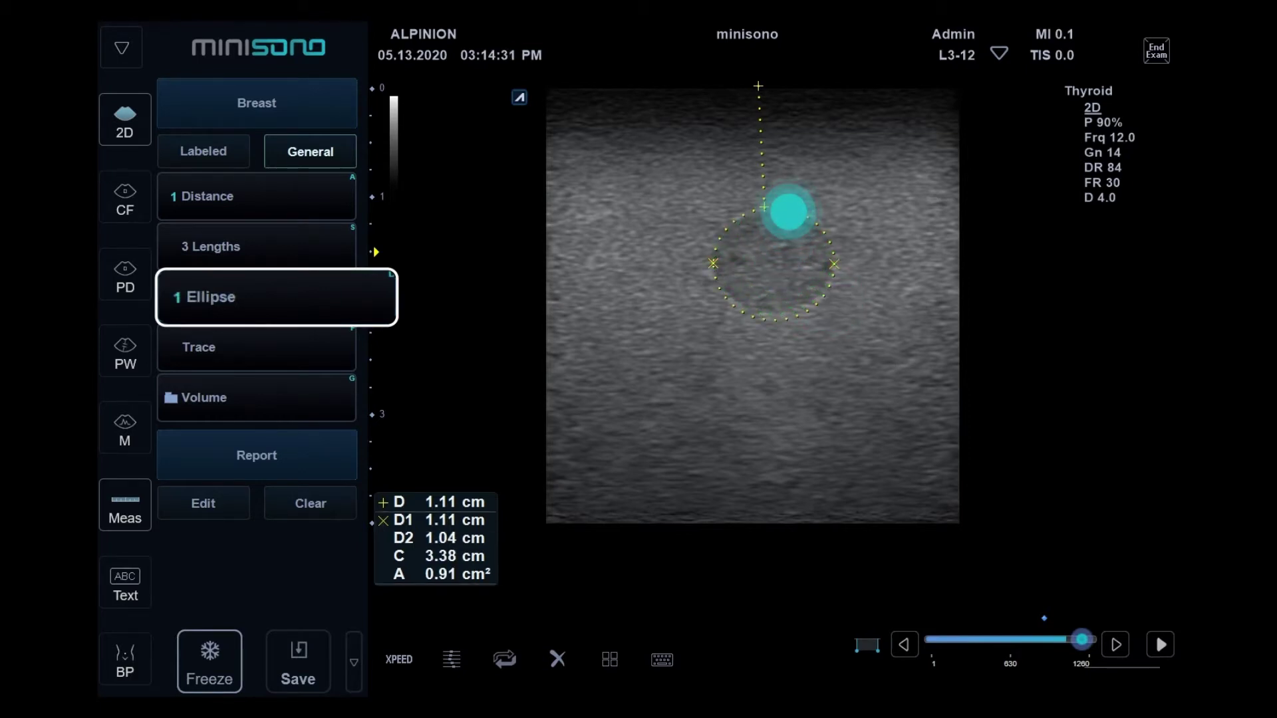
pyautogui.moveTo(789, 212); pyautogui.dragTo(788, 211)
pyautogui.click(125, 582)
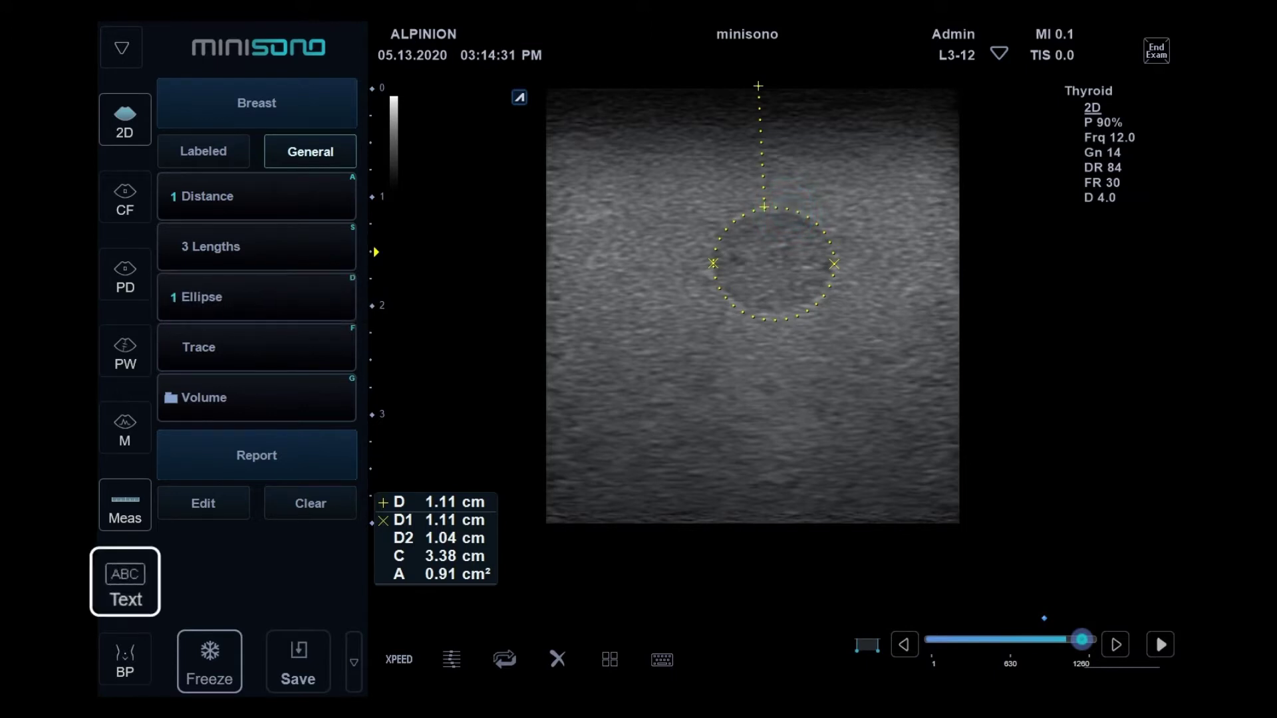
# Annotate the image with the text labels Right and Inferior.
pyautogui.click(123, 590)
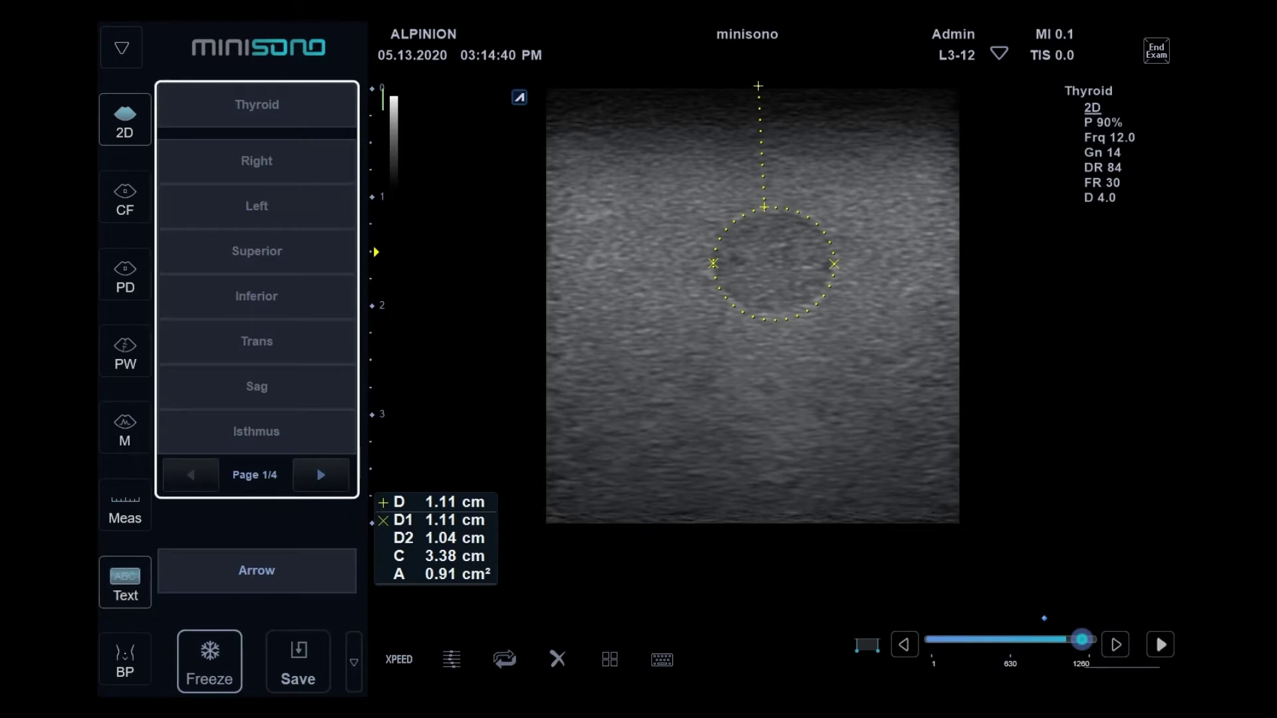
pyautogui.click(256, 163)
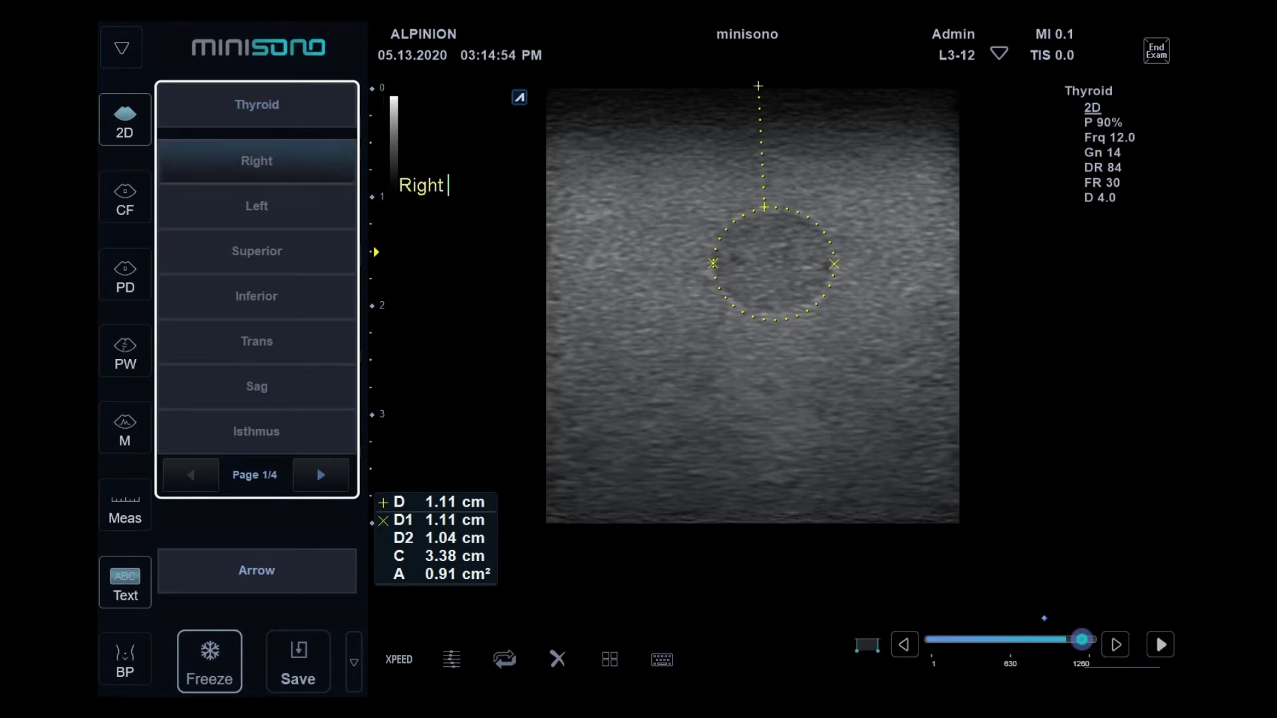
pyautogui.click(257, 296)
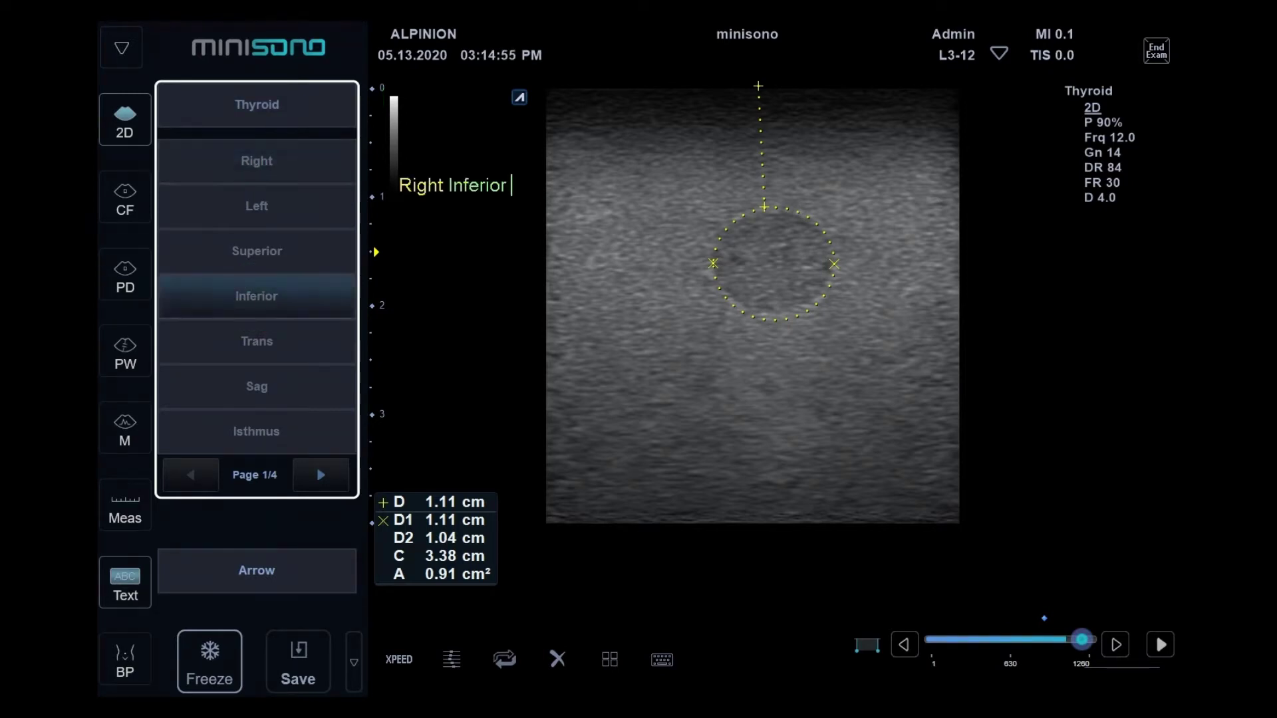
pyautogui.click(662, 660)
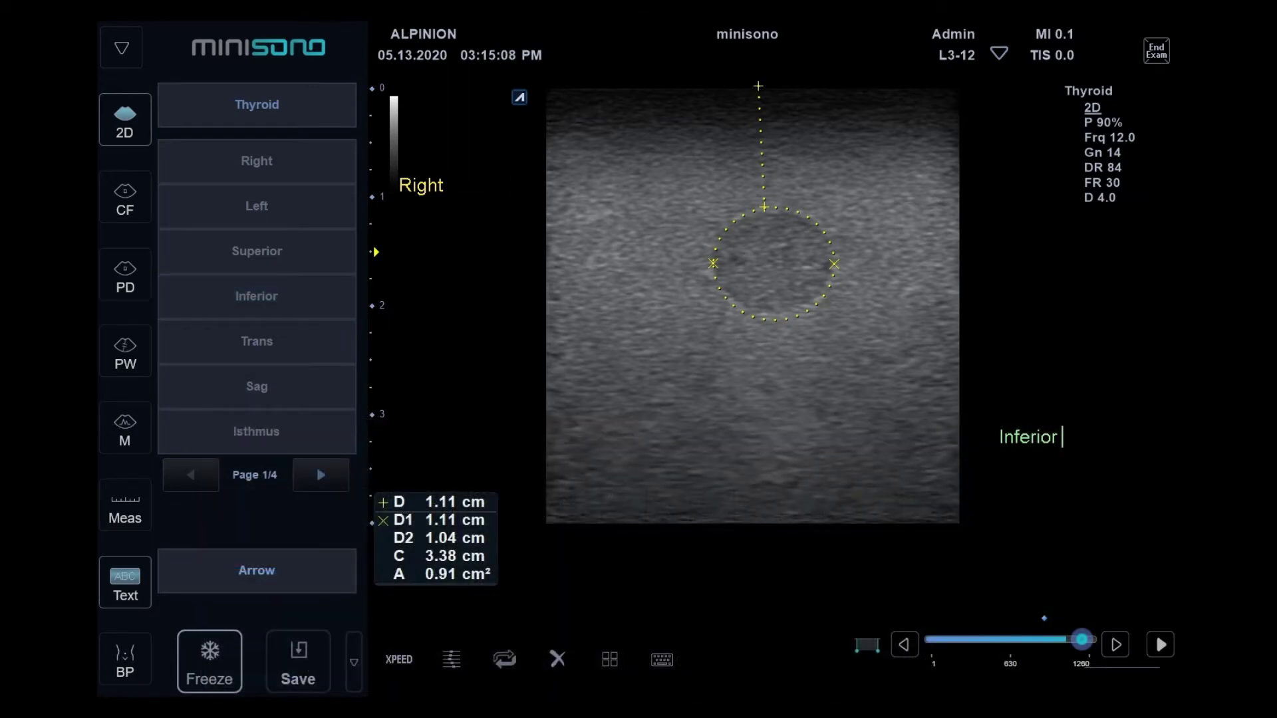
# Place a green arrow just under the nodule, pointing up at its lower edge.
pyautogui.click(256, 571)
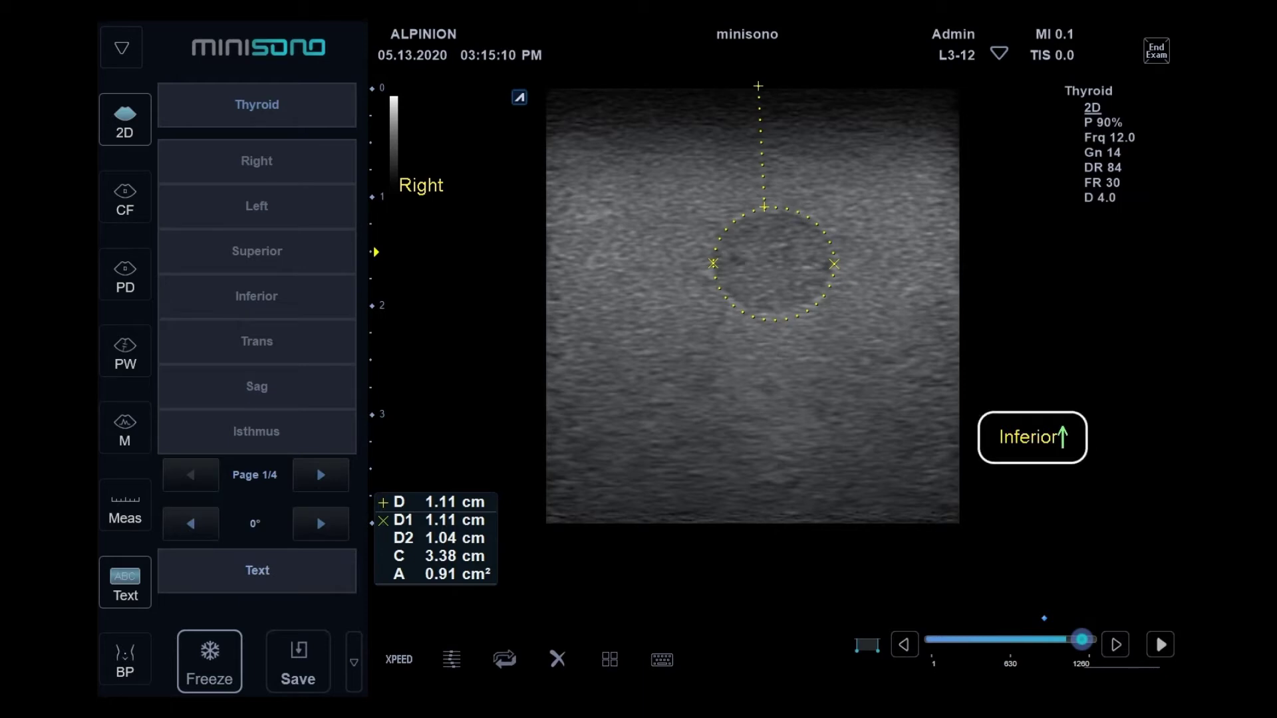
pyautogui.click(1005, 507)
pyautogui.moveTo(1006, 507); pyautogui.dragTo(779, 383)
pyautogui.click(557, 659)
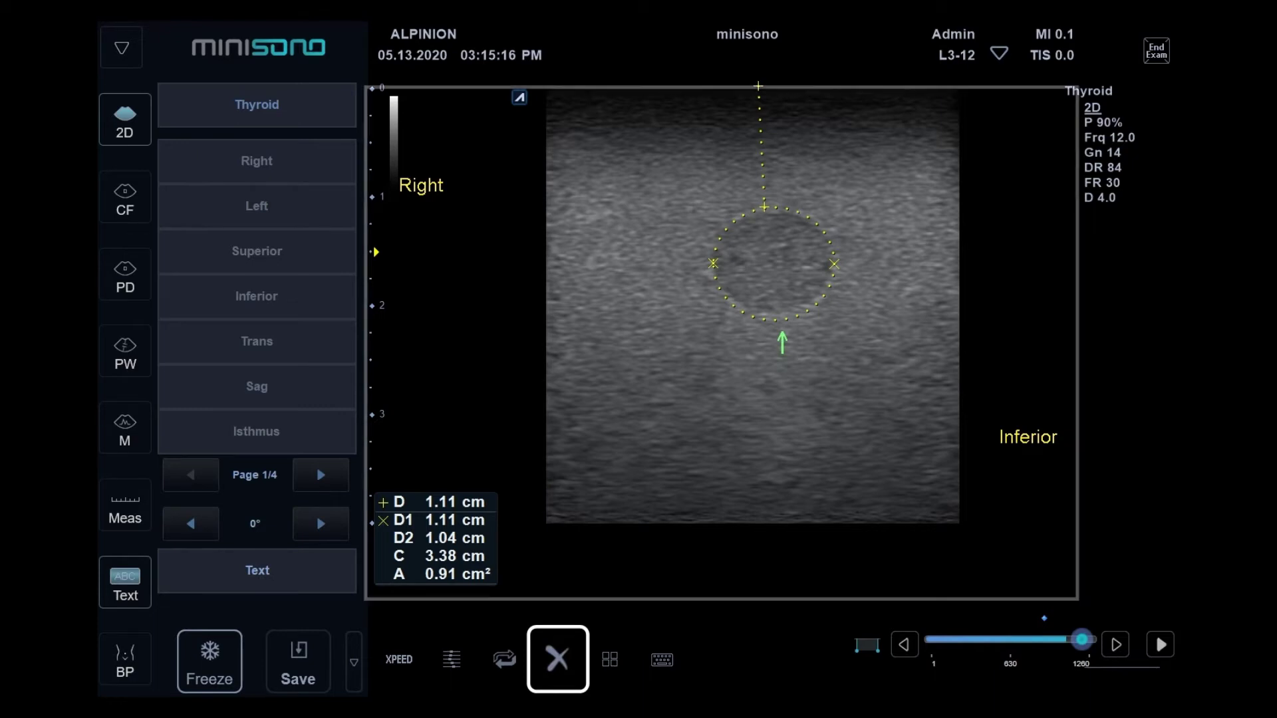
pyautogui.click(558, 659)
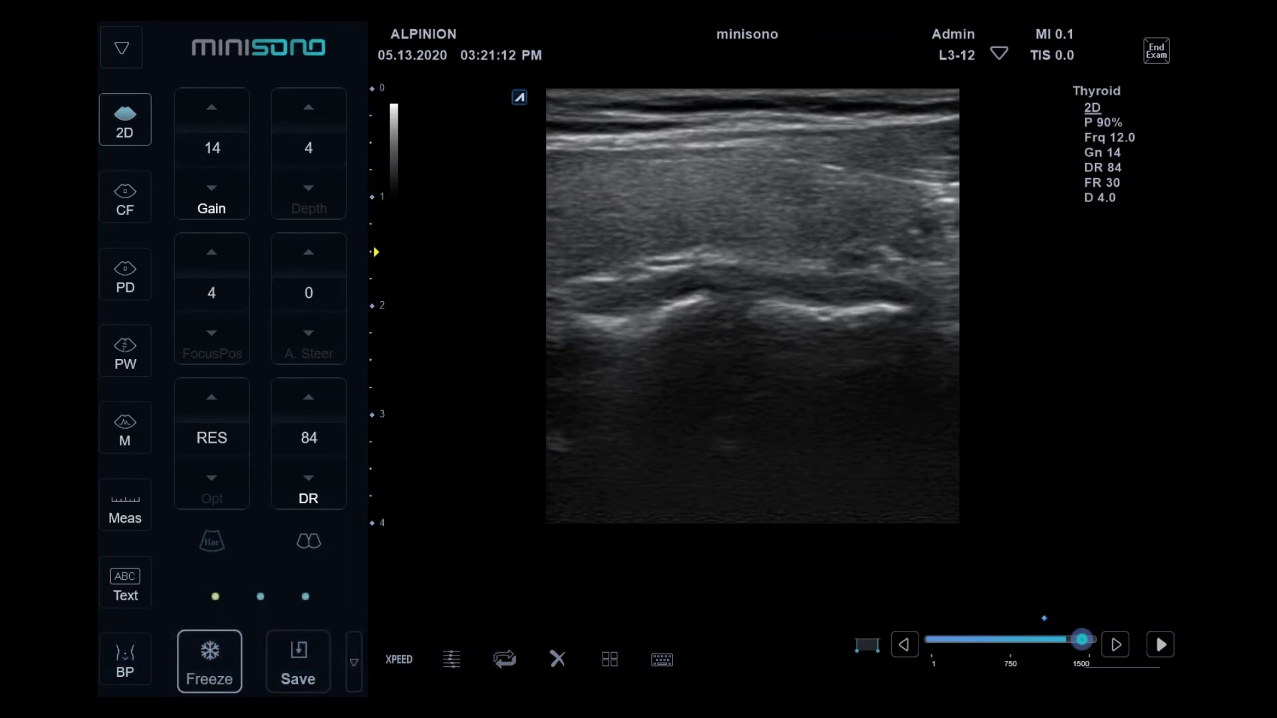
# Show the thyroid in dual side-by-side view, freeze it, and bring up Thyroid measurements.
pyautogui.click(308, 541)
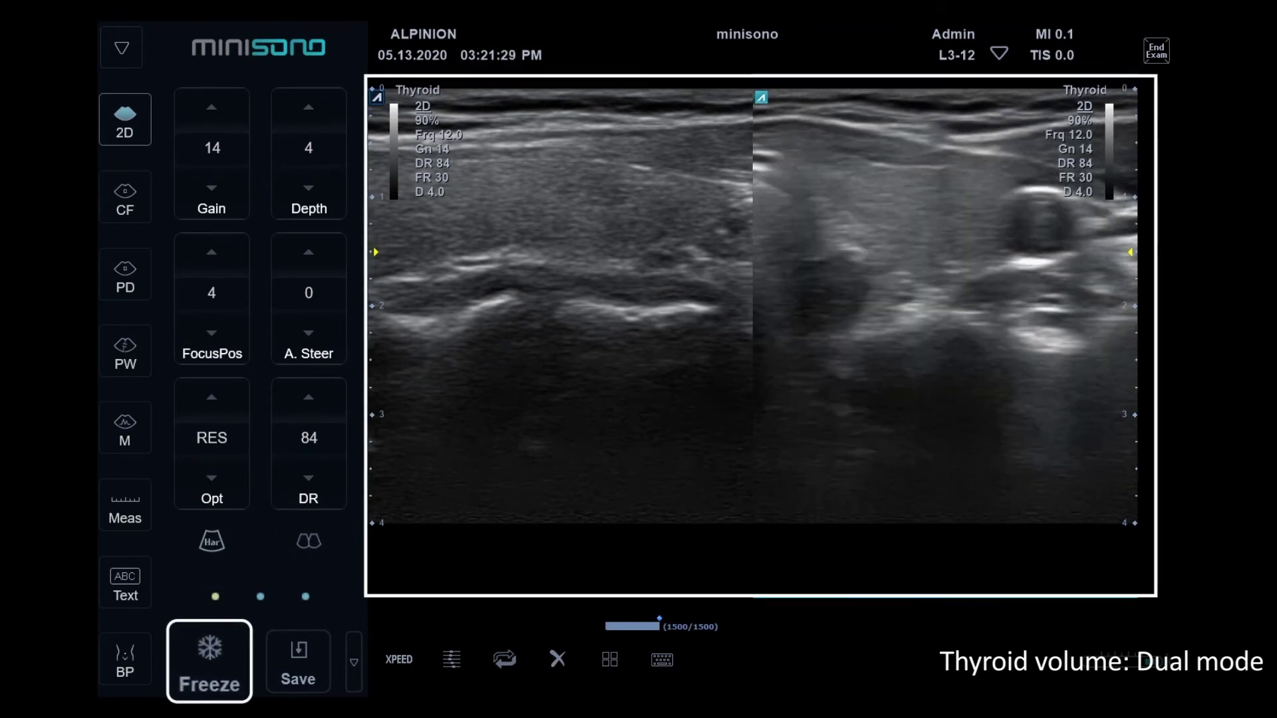
pyautogui.click(209, 660)
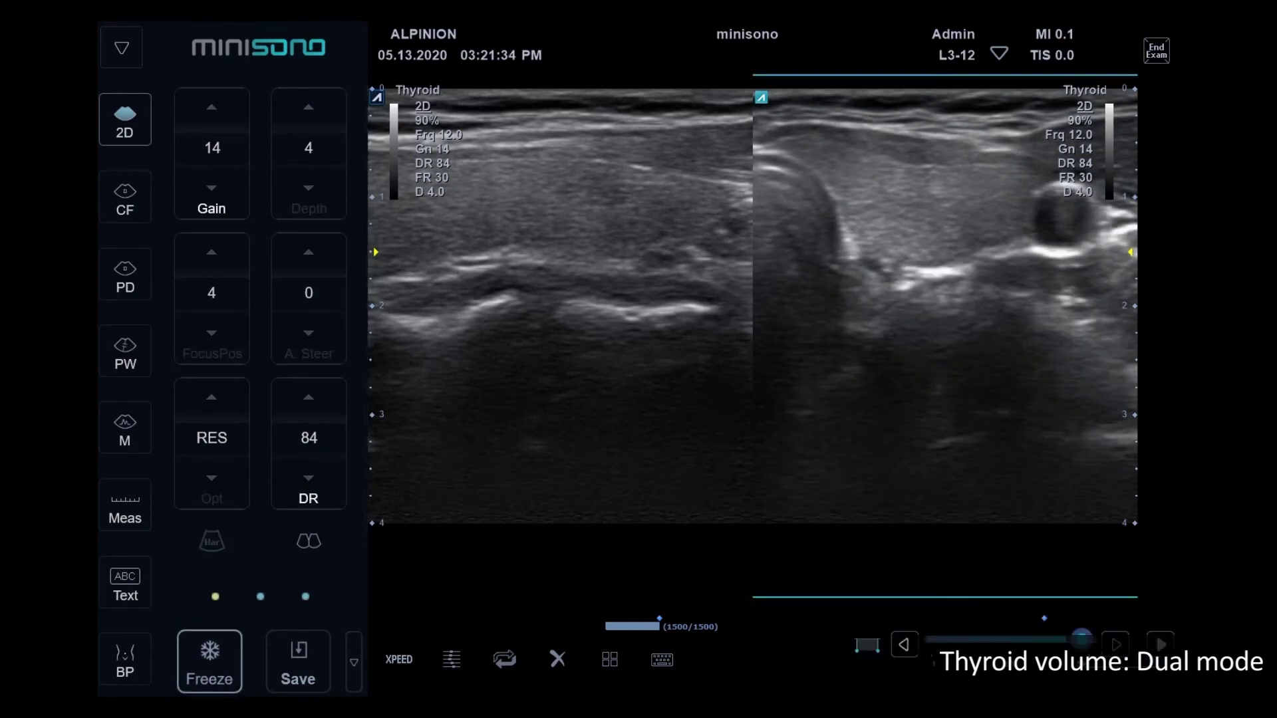
pyautogui.click(124, 518)
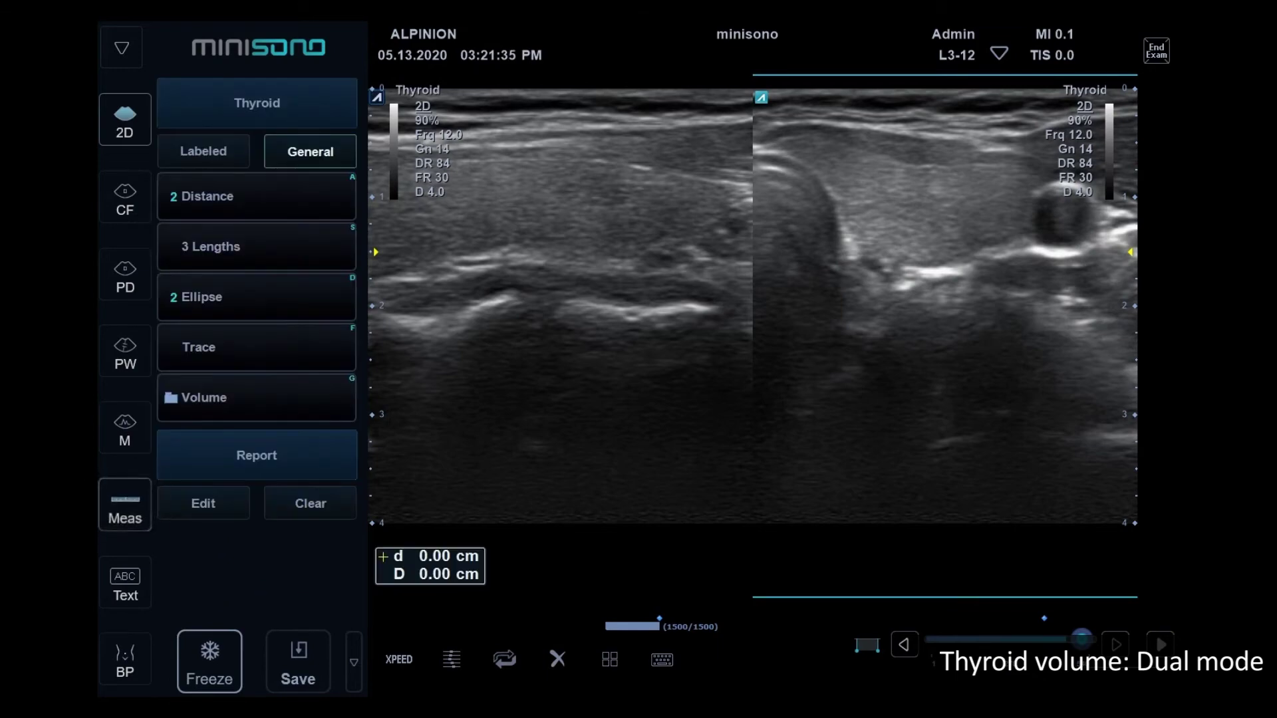
# Measure the right thyroid lobe: L 3.32 cm, H 0.91 cm, W 1.72 cm, volume 2.51 ml.
pyautogui.click(202, 151)
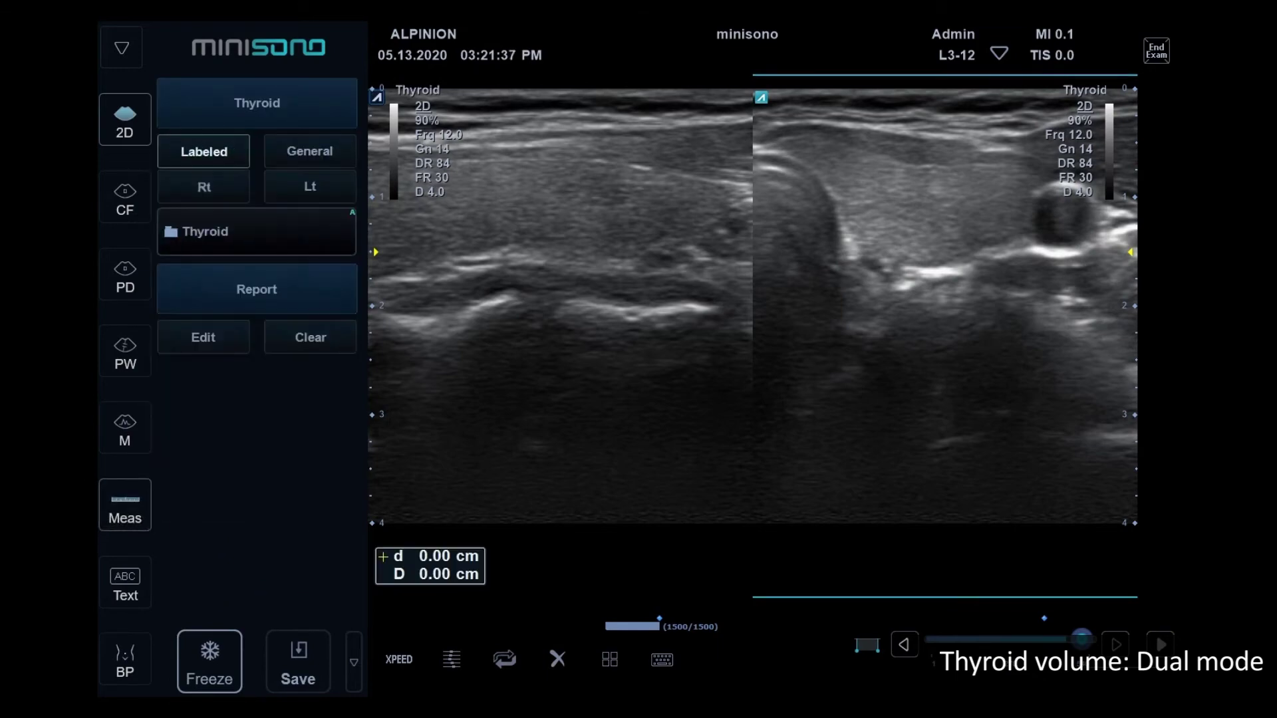
pyautogui.click(203, 187)
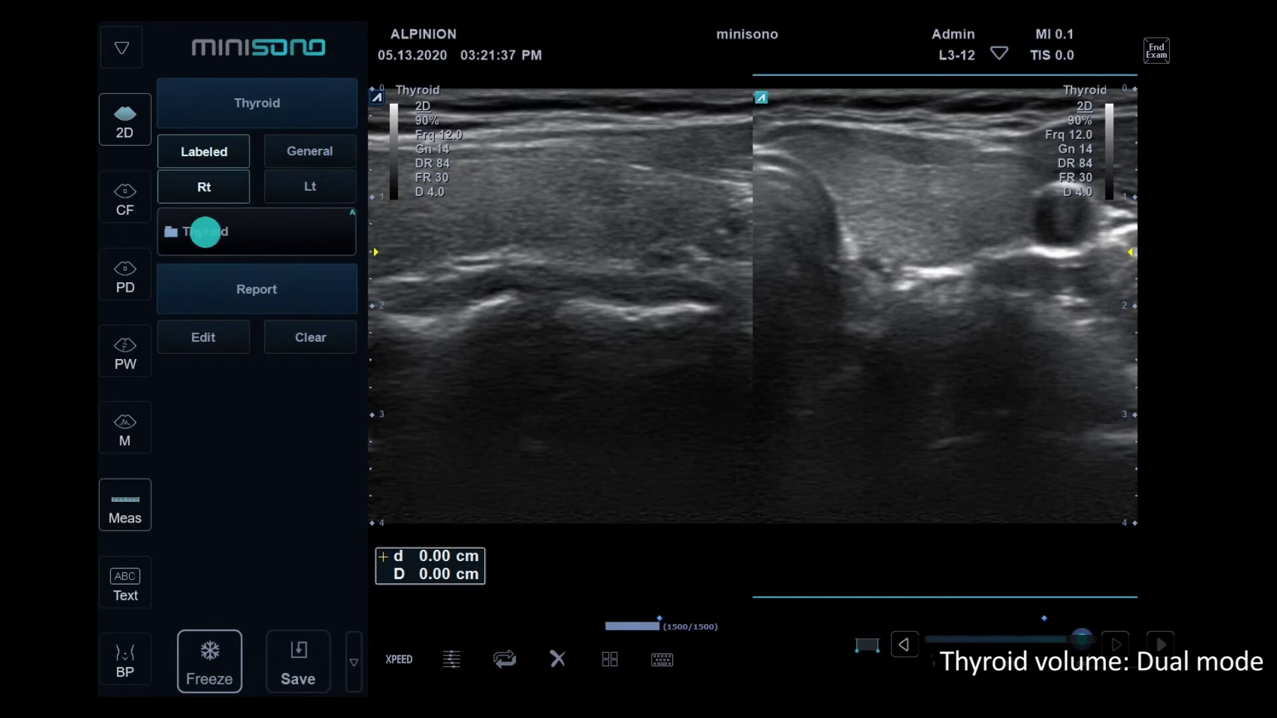
pyautogui.click(256, 231)
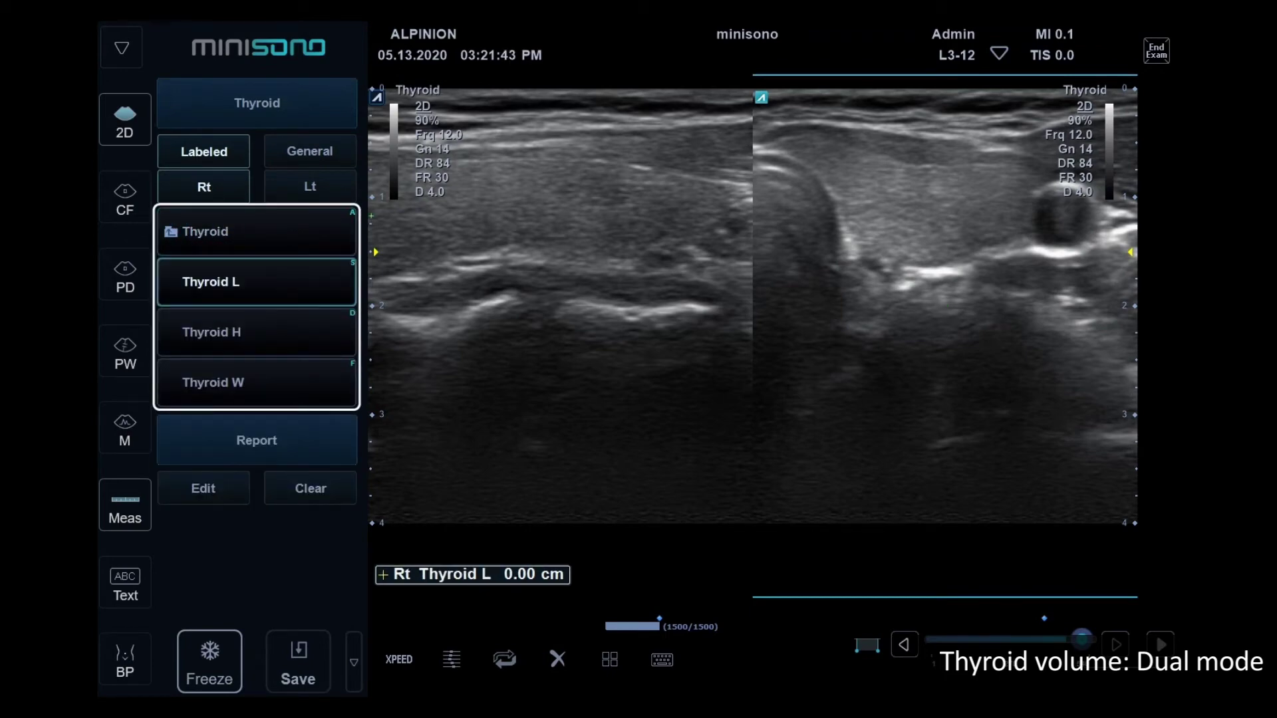
pyautogui.moveTo(372, 249); pyautogui.dragTo(733, 231)
pyautogui.moveTo(934, 199); pyautogui.dragTo(938, 293)
pyautogui.moveTo(865, 256); pyautogui.dragTo(1030, 236)
pyautogui.click(878, 252)
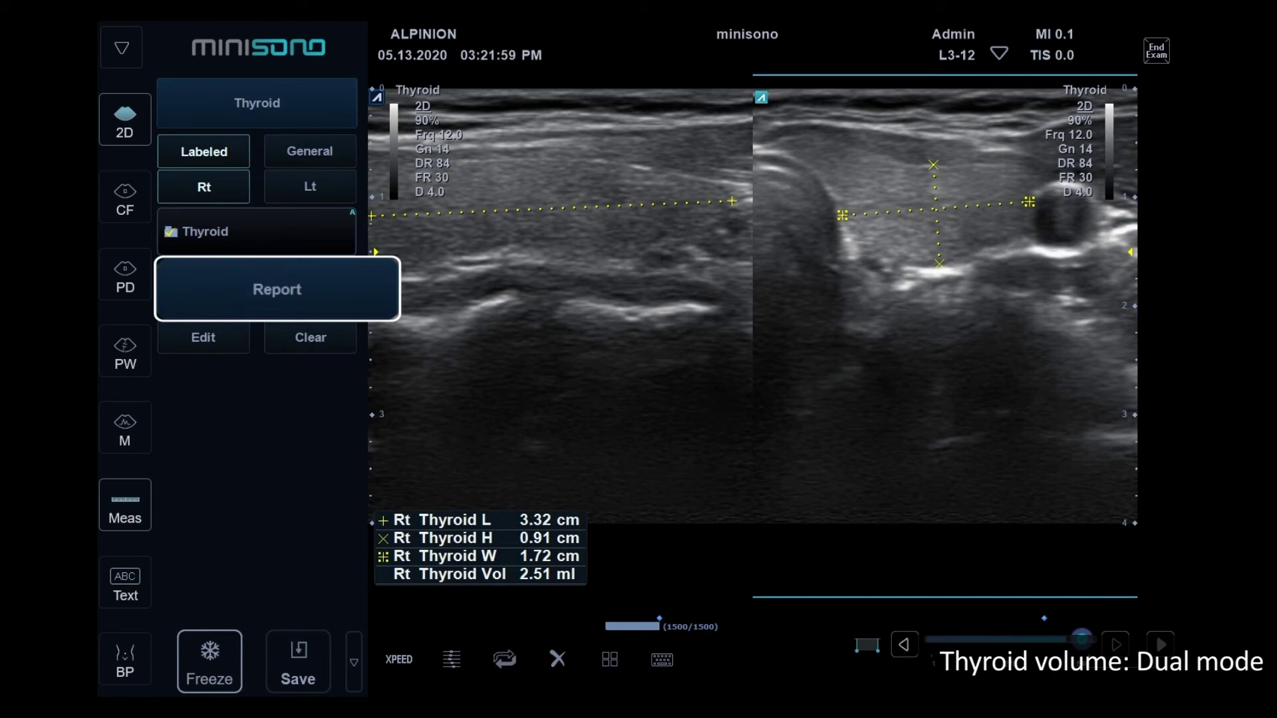
# Open the thyroid measurement report.
pyautogui.click(275, 290)
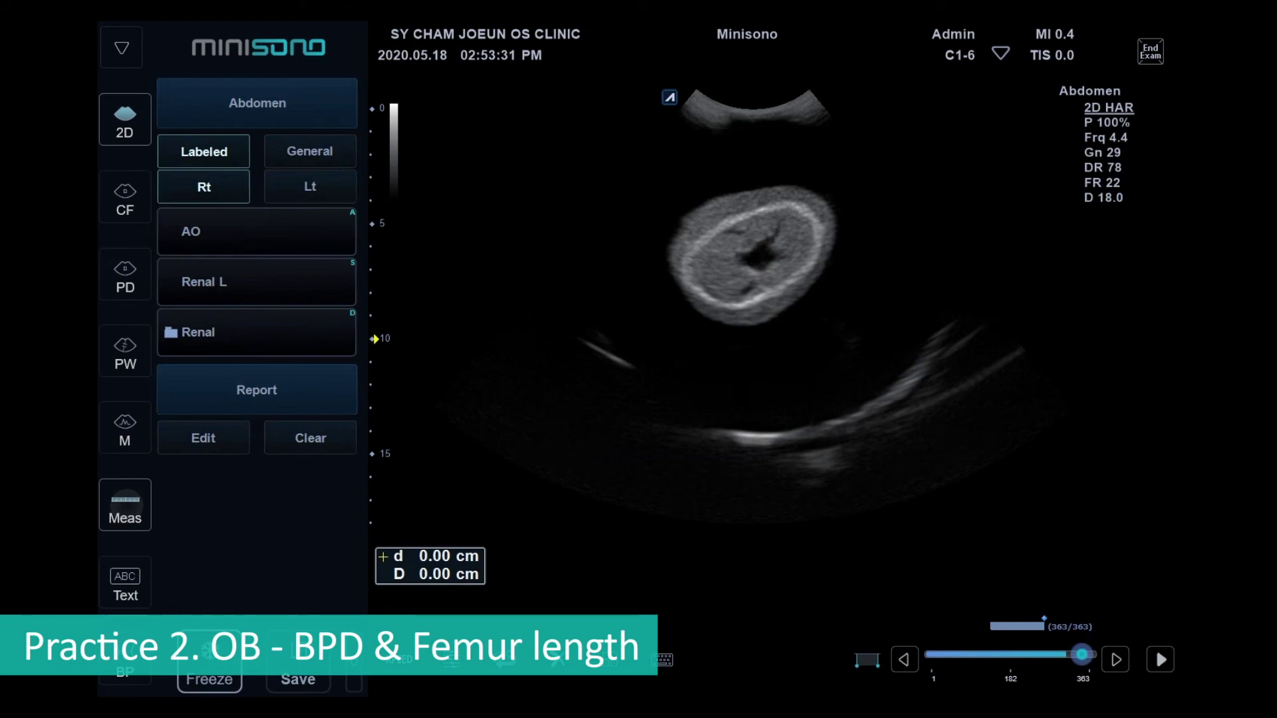
# Change the application from Abdomen to OB with the OB 2/3 measurement set.
pyautogui.click(258, 104)
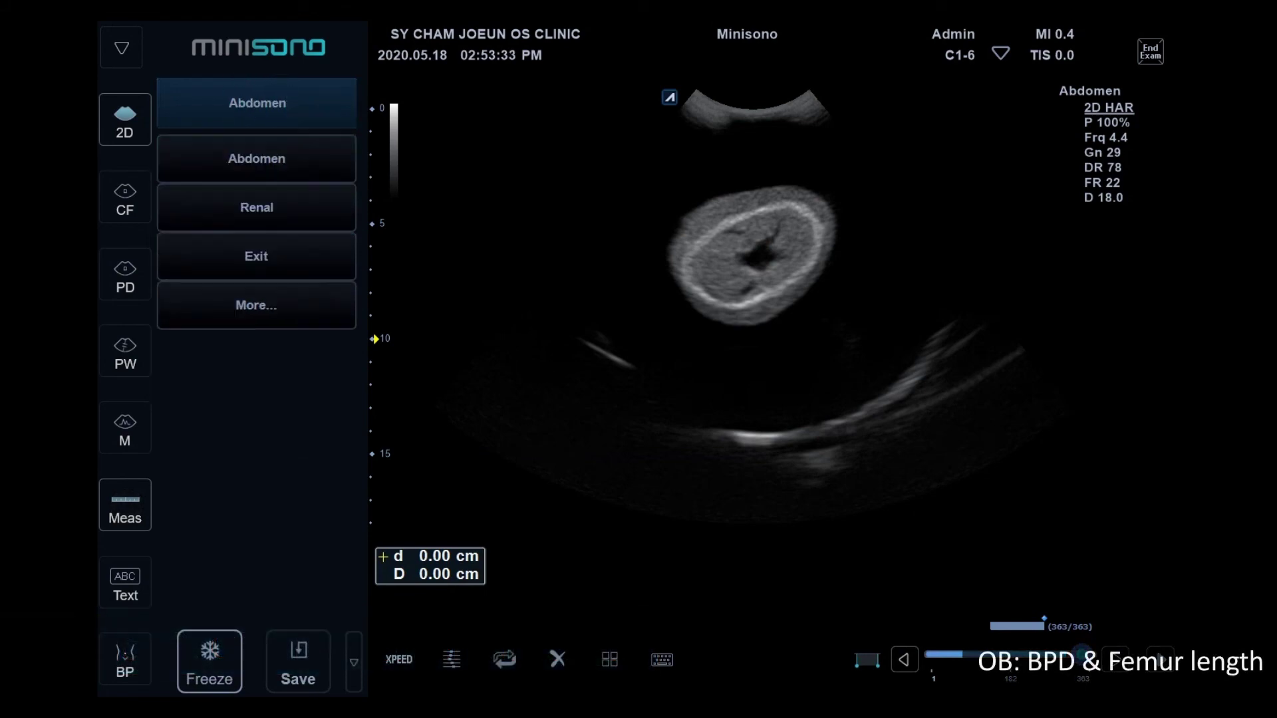
pyautogui.click(256, 159)
pyautogui.click(257, 208)
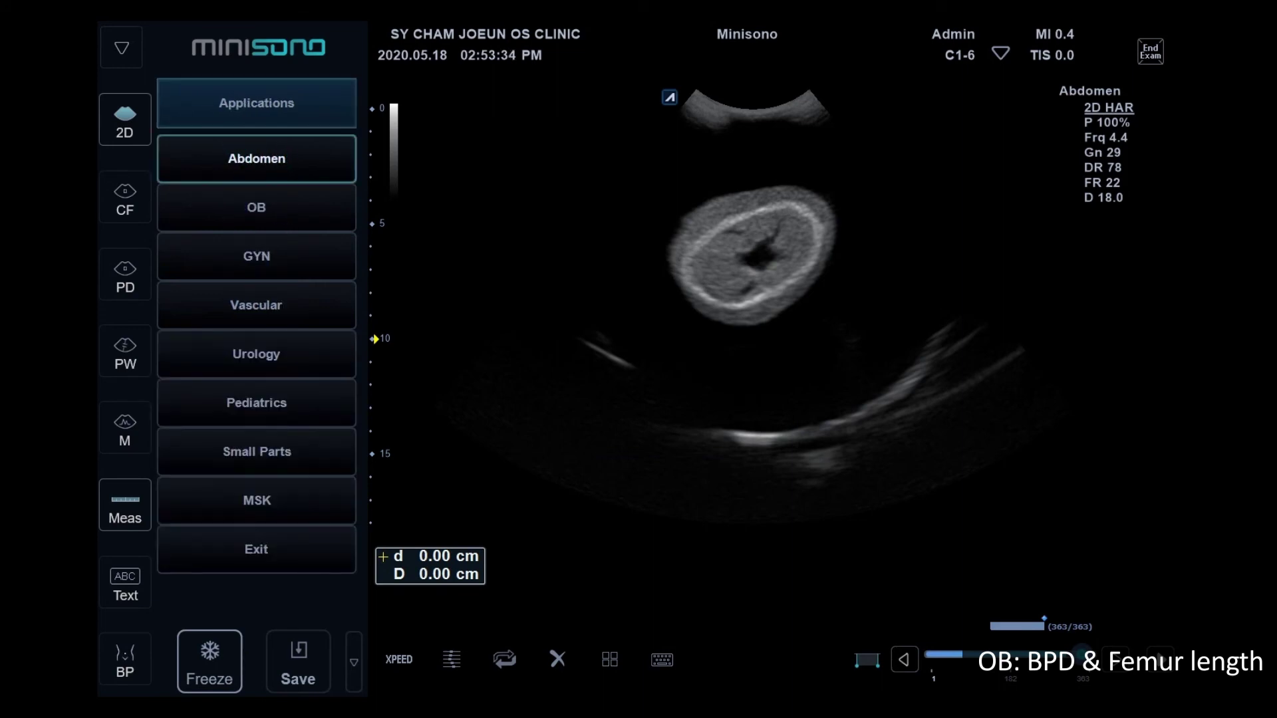
pyautogui.click(256, 208)
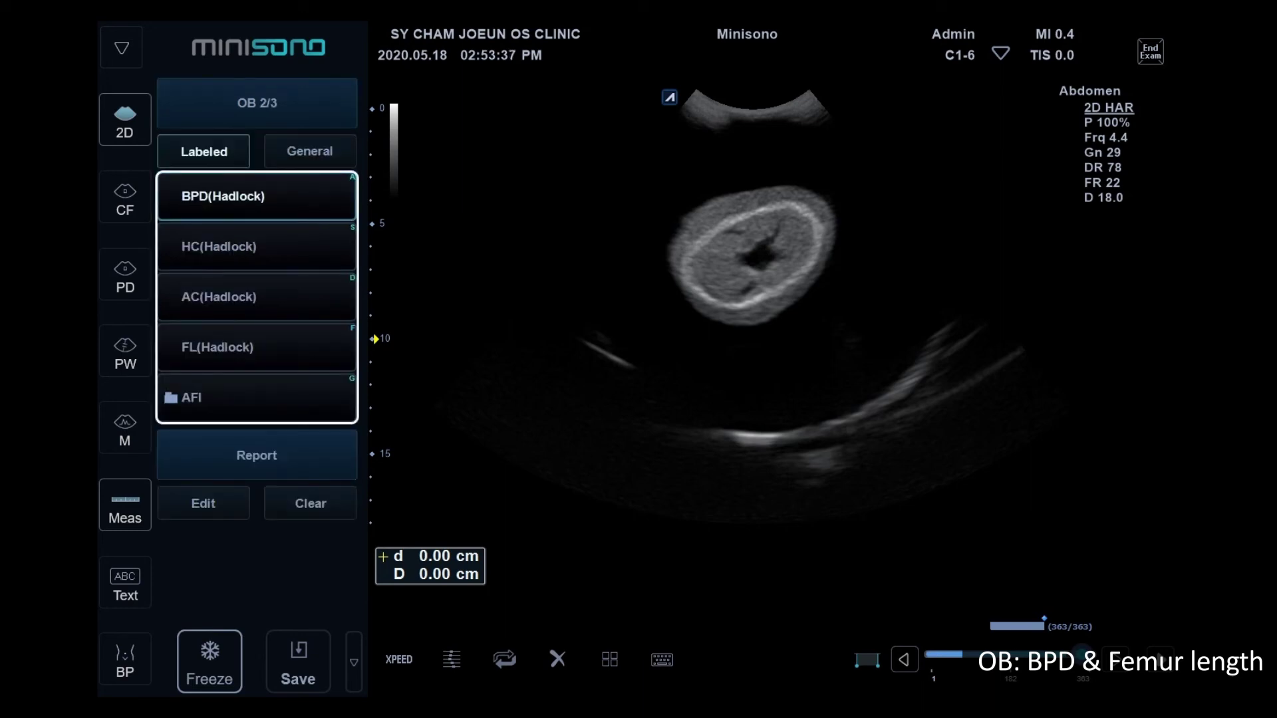
# Measure the BPD (Hadlock) across the fetal skull: 3.46 cm, 16w5d.
pyautogui.click(222, 196)
pyautogui.click(742, 216)
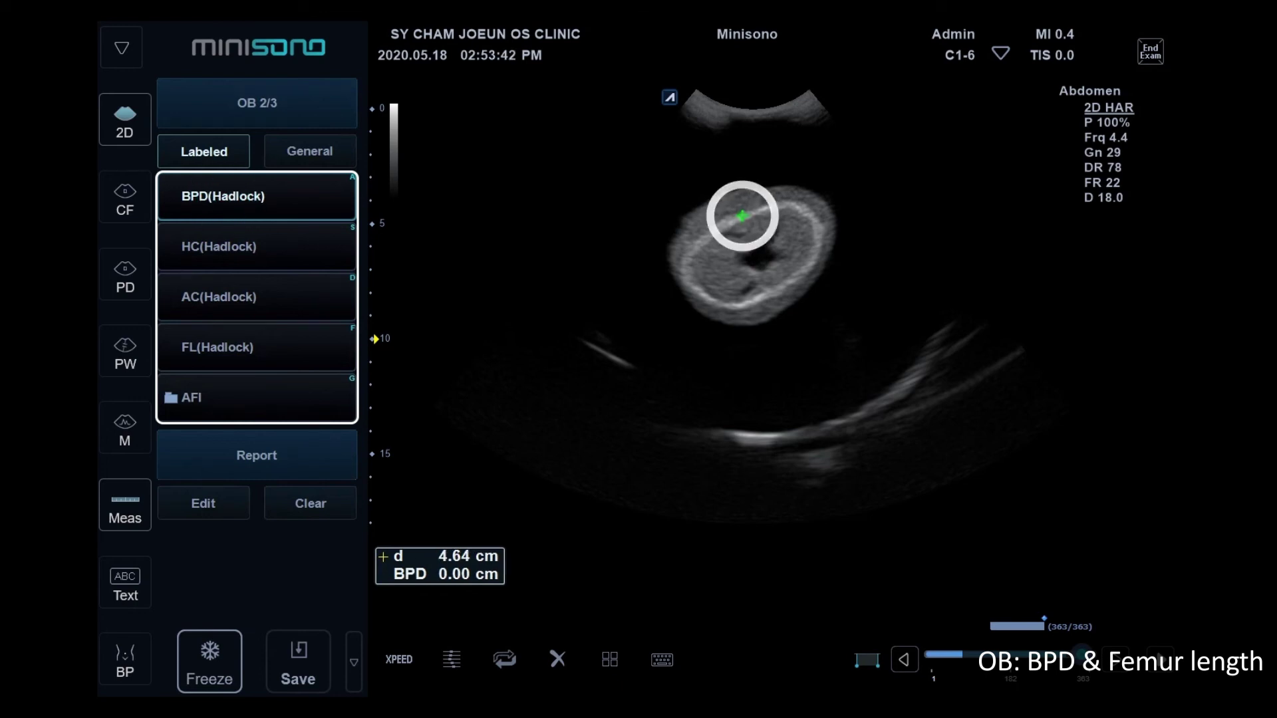
pyautogui.moveTo(737, 247); pyautogui.dragTo(777, 313)
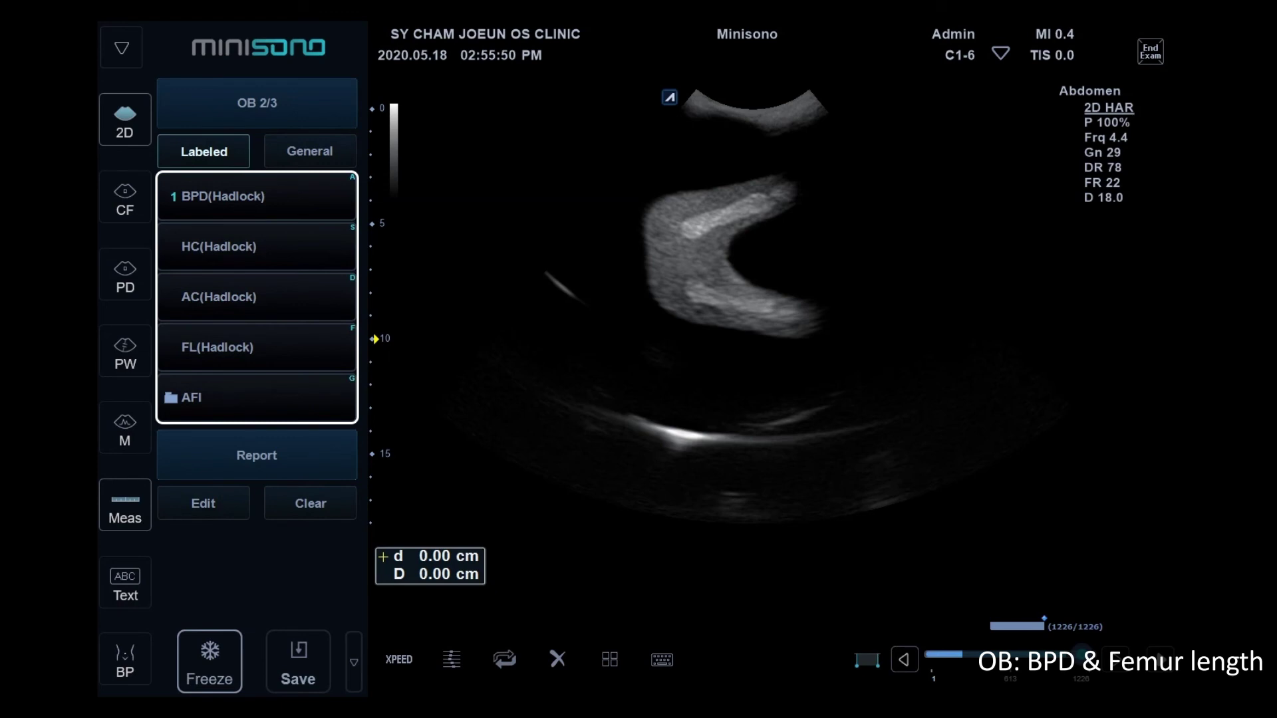
# Measure femur length (Hadlock) at 4.05 cm (23w1d), save the image, and view the OB report.
pyautogui.click(217, 348)
pyautogui.click(752, 306)
pyautogui.moveTo(688, 267); pyautogui.dragTo(768, 229)
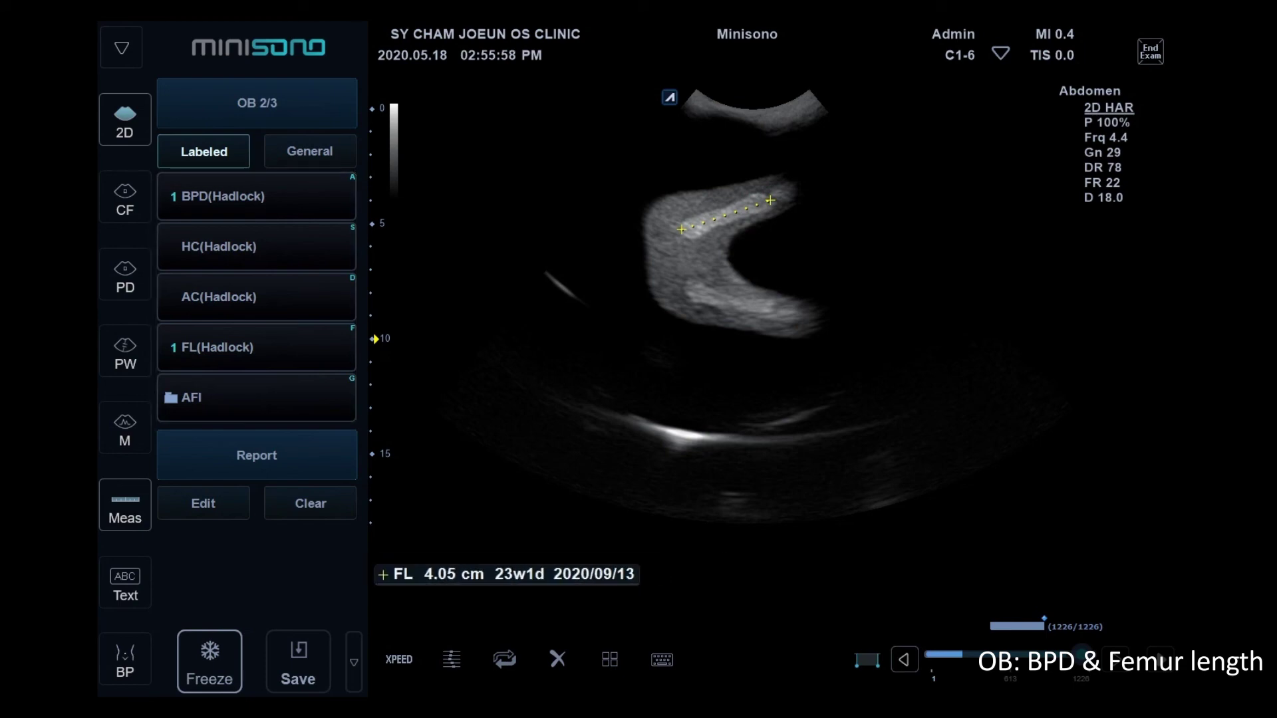
pyautogui.click(298, 675)
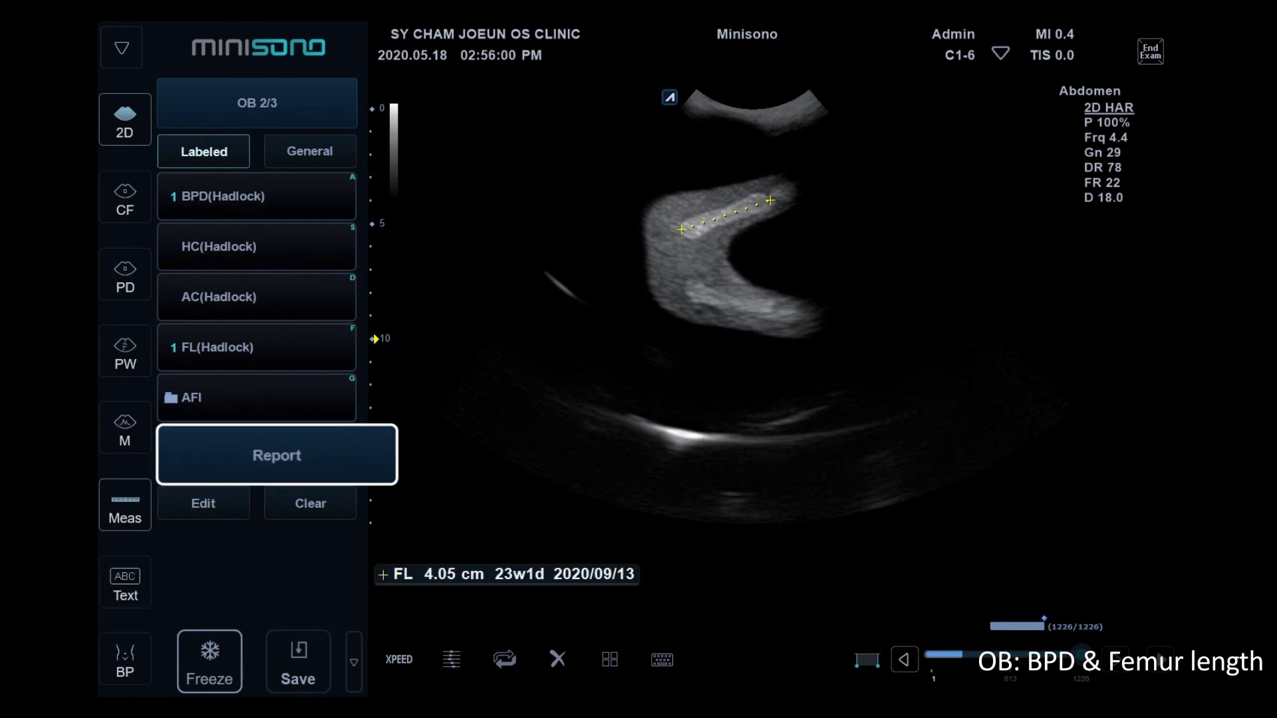
pyautogui.click(276, 457)
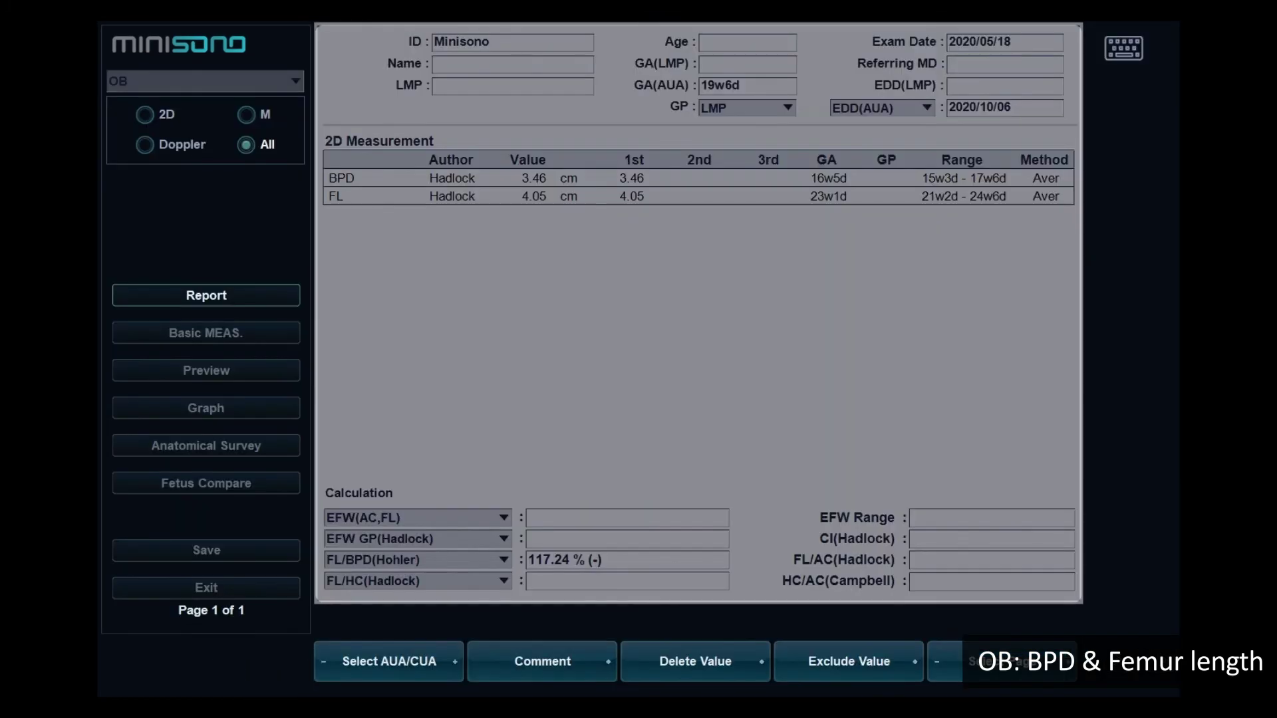